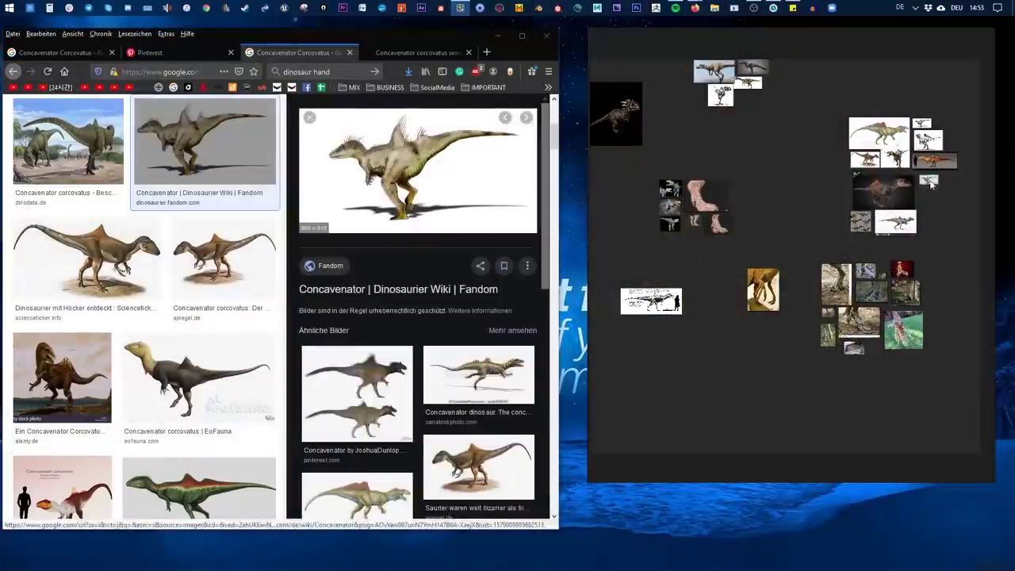
Step: Browse the Concavenator corcovatus image results and view the ArtStation render beside its description
scroll(405, 177, "down", 10)
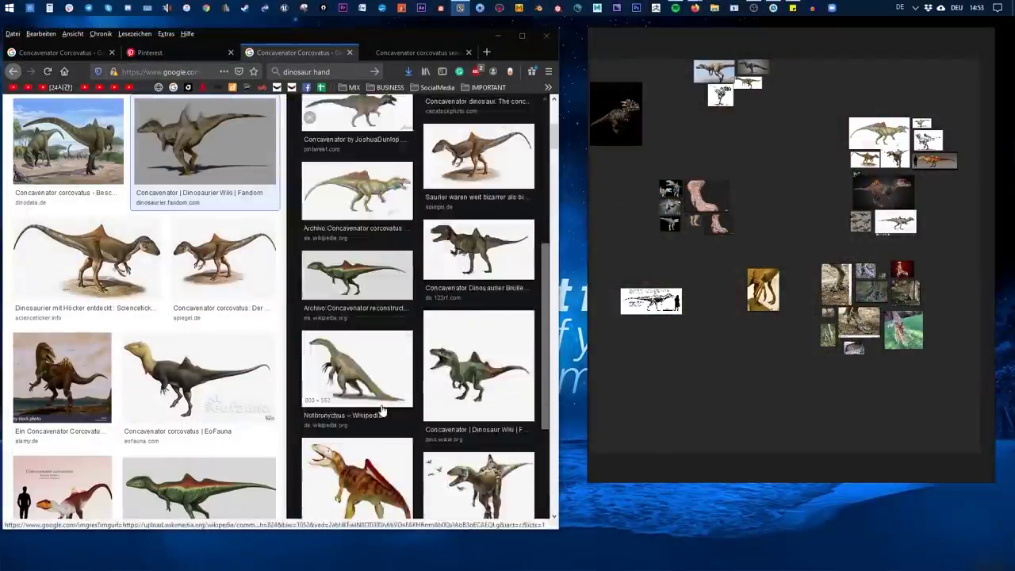
scroll(157, 365, "down", 5)
scroll(157, 364, "down", 5)
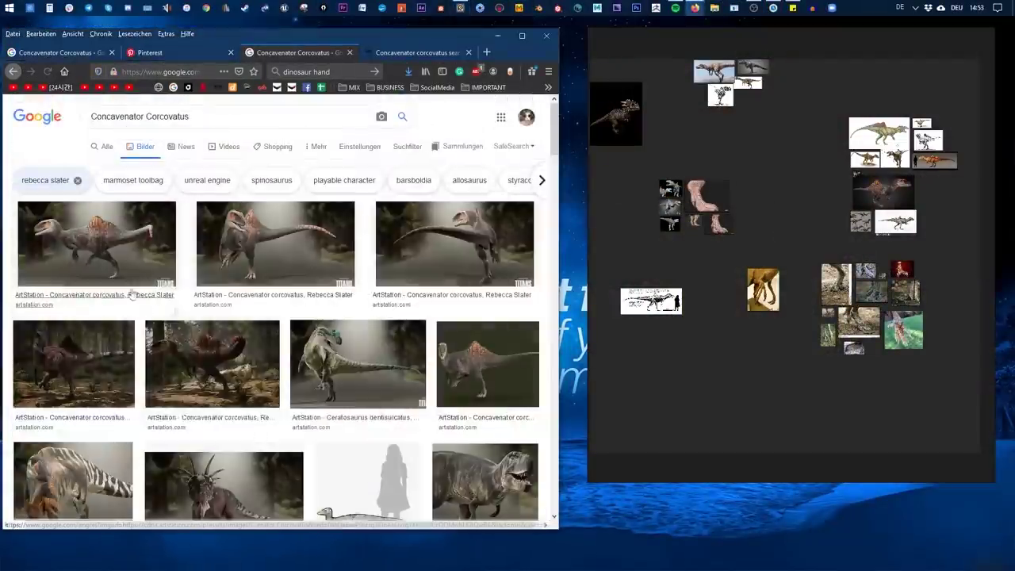
left_click(77, 249)
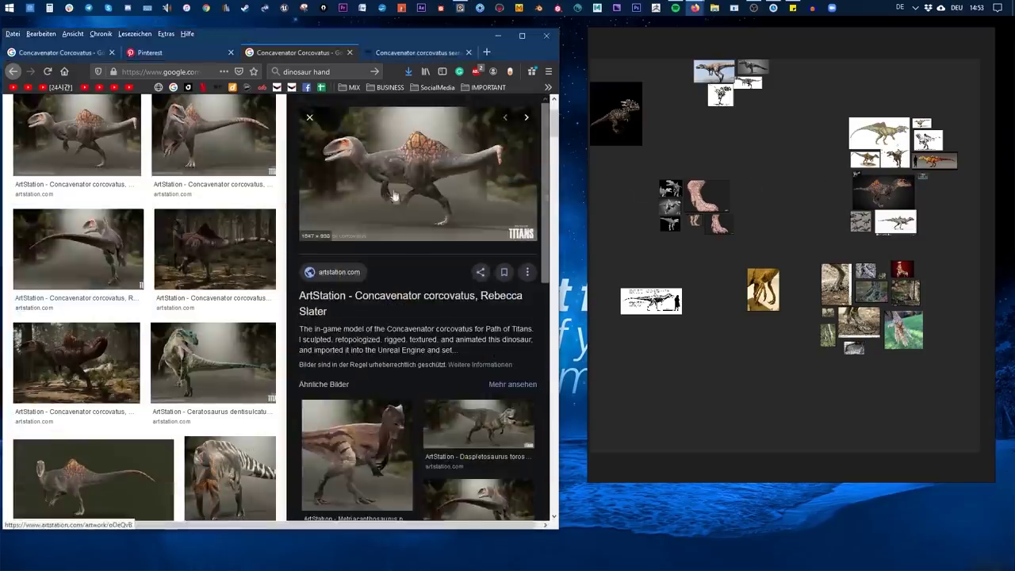
scroll(378, 231, "down", 3)
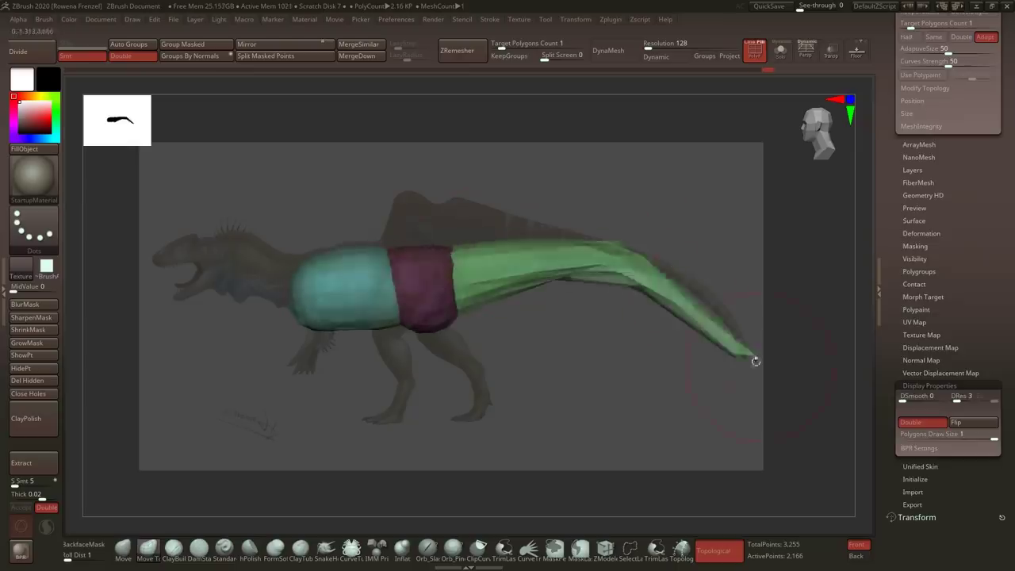
Step: Bend the green DynaMesh tail to match the reference and add a curve tube along the neck
left_click_drag(539, 281, 664, 281)
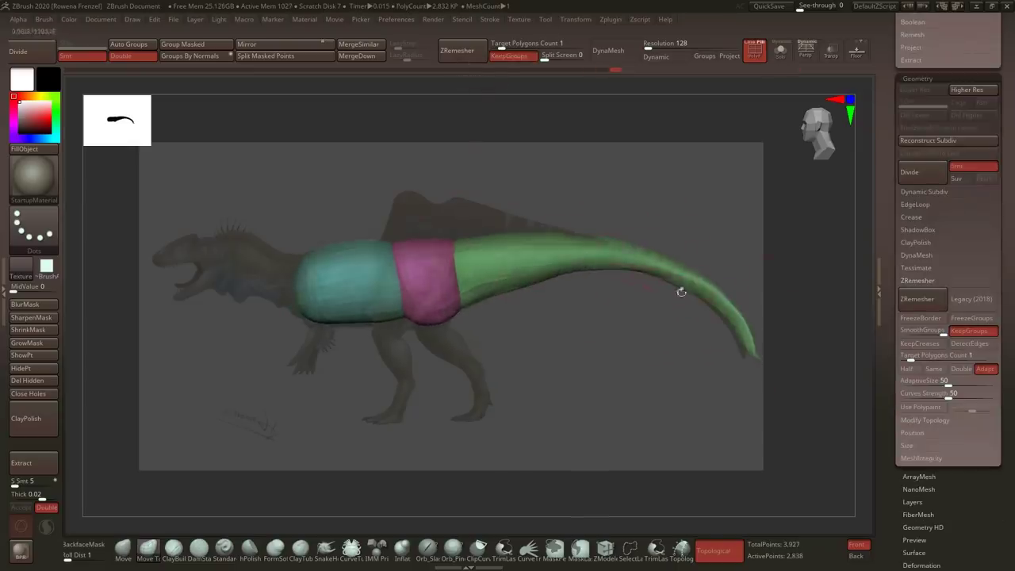
left_click_drag(226, 236, 298, 267)
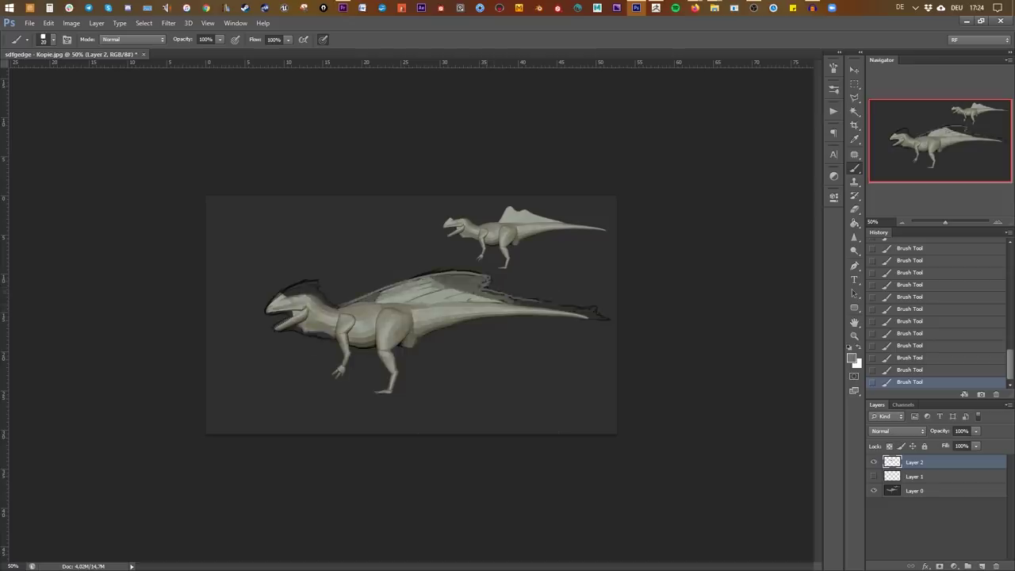
Step: Paint a blue body stripe on a new layer placed above the sail sketch
key("ctrl+shift+alt+n")
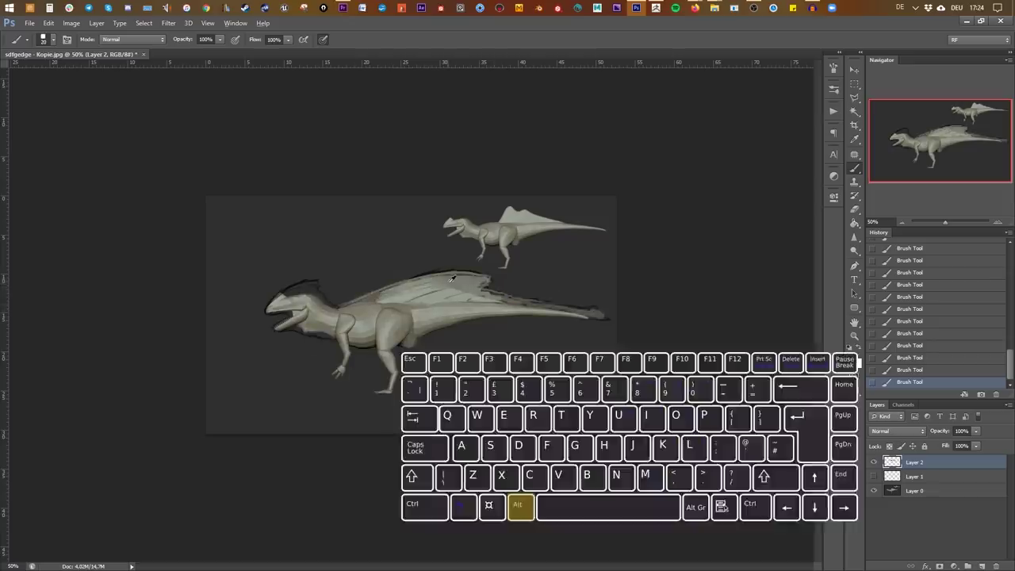
left_click_drag(303, 302, 314, 307)
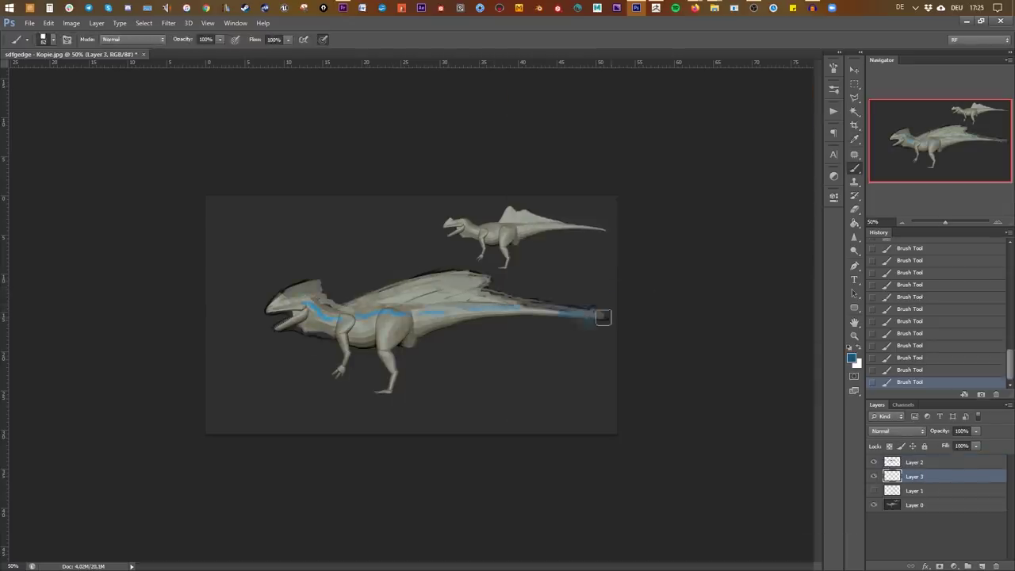
left_click_drag(912, 475, 906, 476)
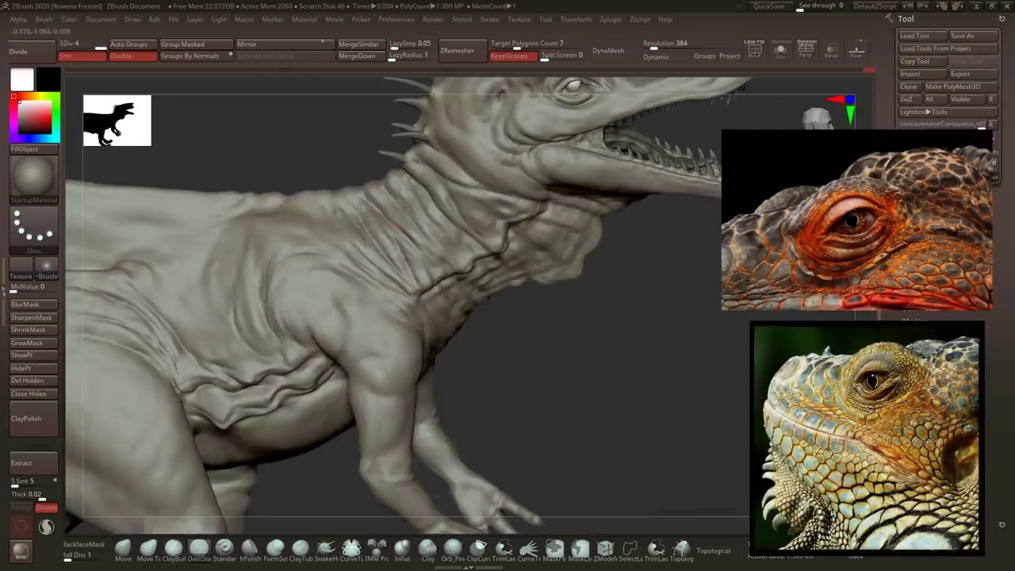
Step: Orbit around the sculpted head, neck and sail to inspect the scales and skin folds
right_click_drag(475, 254, 491, 226)
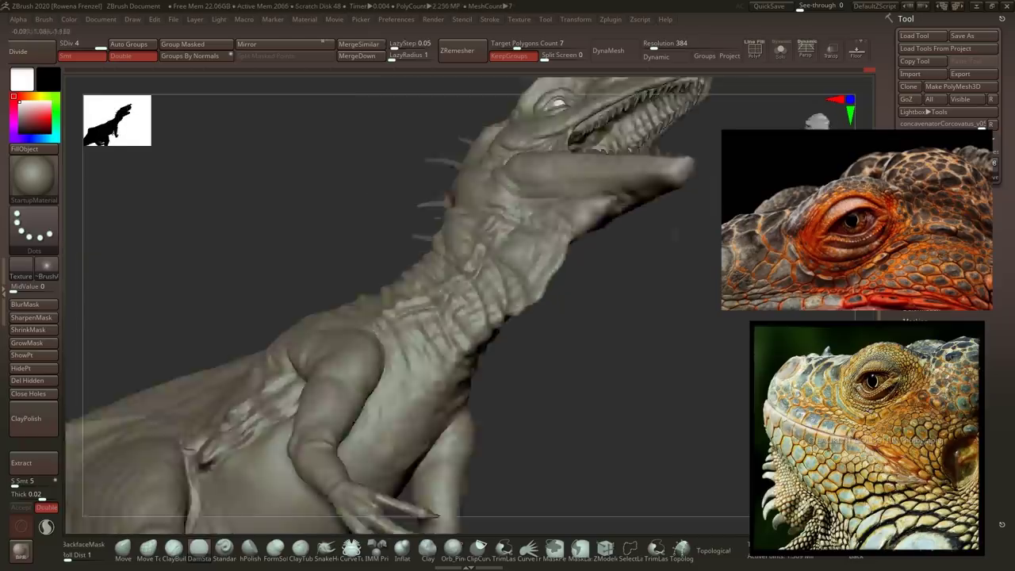
right_click_drag(539, 230, 566, 208)
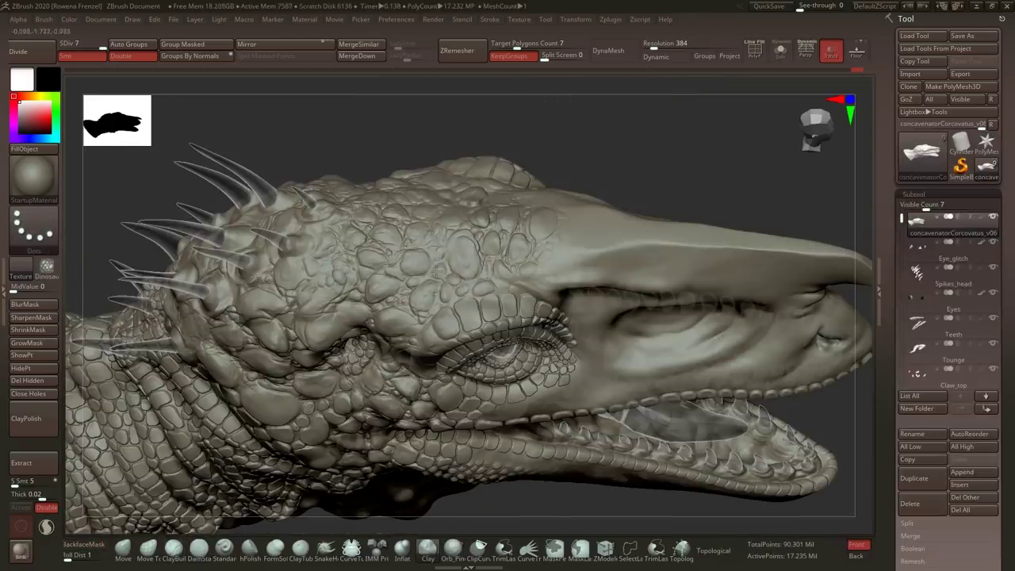
right_click_drag(476, 286, 238, 357)
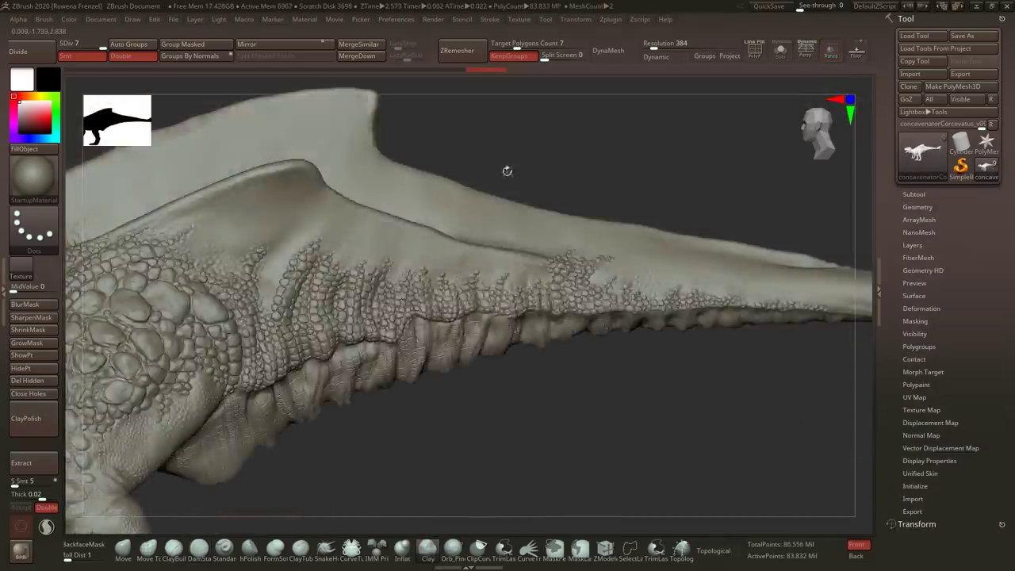
mouse_move(505, 169)
right_mouse_down()
mouse_move(559, 184)
mouse_move(603, 161)
mouse_move(607, 171)
mouse_move(580, 170)
right_mouse_up()
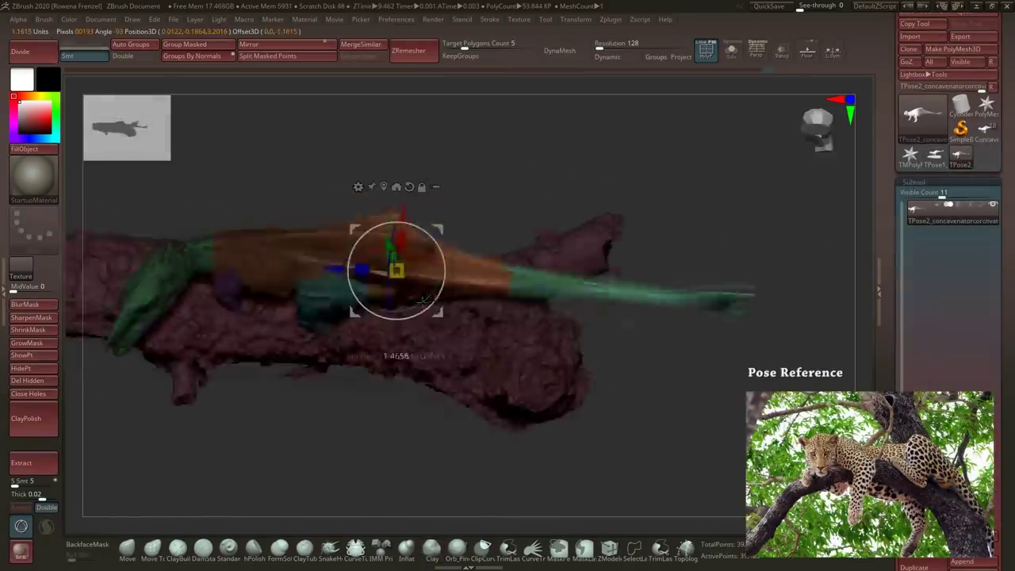
Step: Turn the view around the dinosaur posed lying along the branch
mouse_move(151, 262)
right_mouse_down()
mouse_move(158, 246)
mouse_move(147, 272)
right_mouse_up()
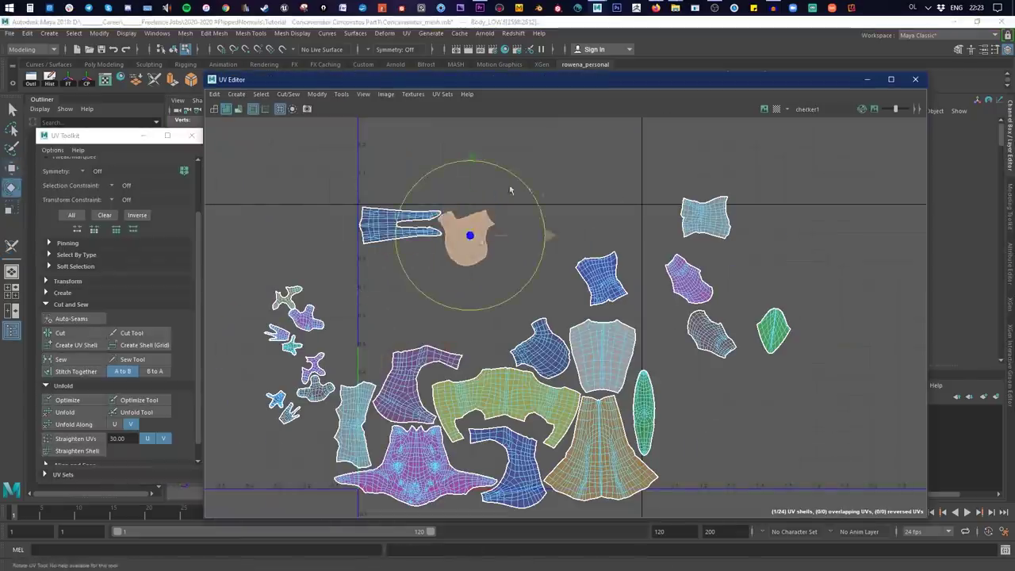
Step: Arrange the tan, red, pink and purple UV shells into a layout across UV space
key("w")
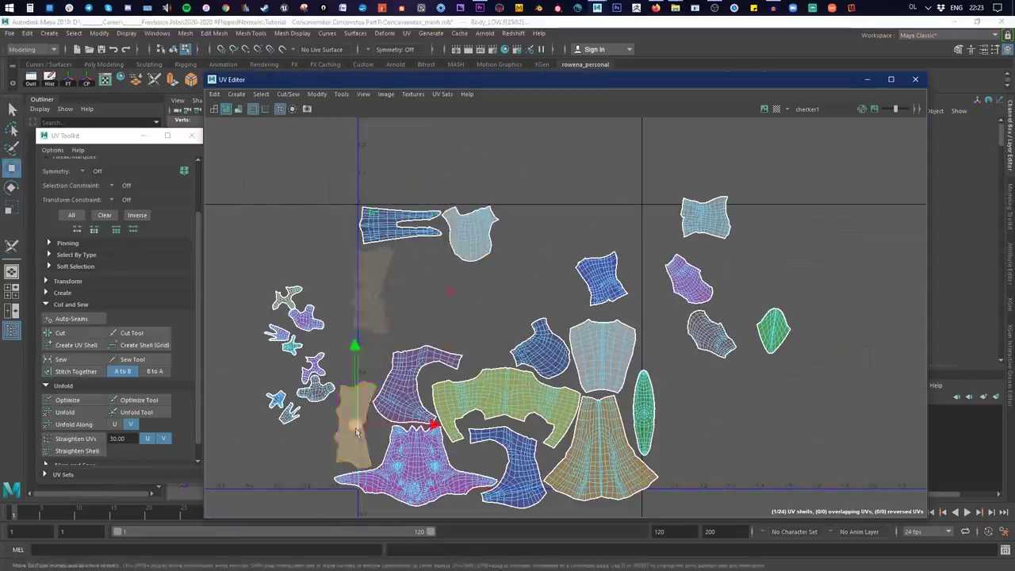
left_click_drag(400, 226, 404, 270)
left_click_drag(409, 379, 401, 315)
left_click_drag(415, 472, 443, 450)
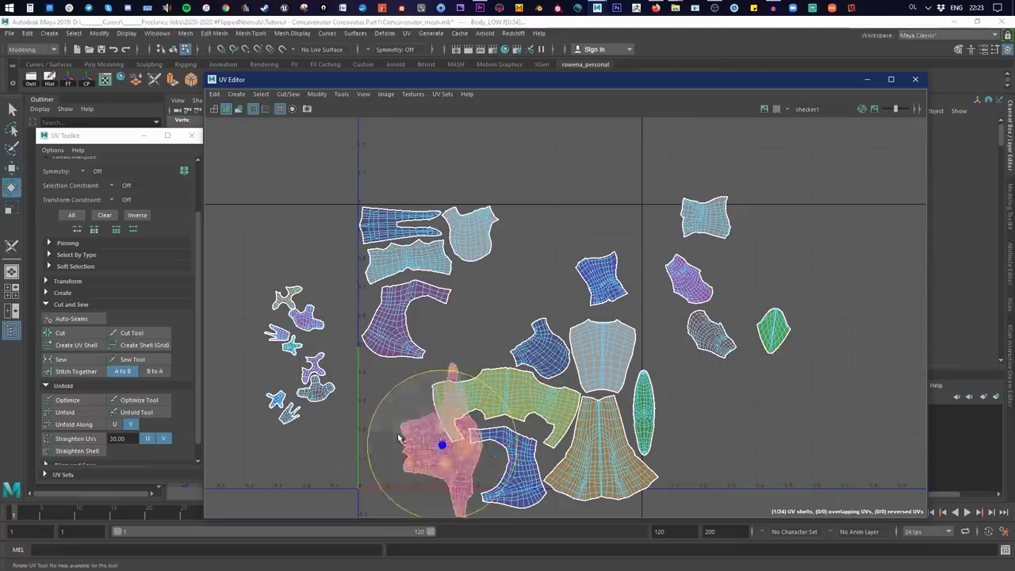
left_click(401, 322)
left_click_drag(400, 322, 567, 159)
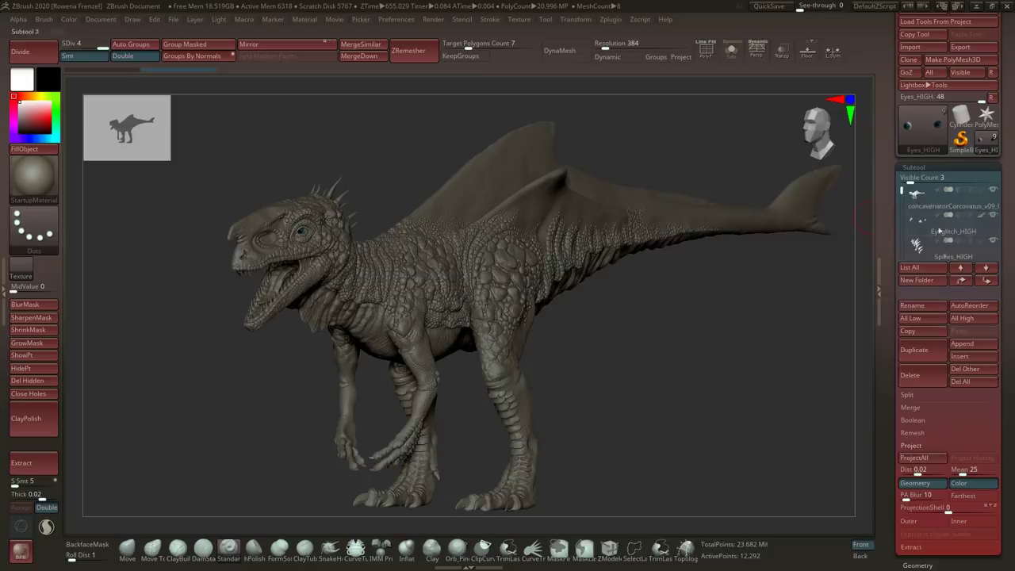
Step: Insert a sphere subtool and import Body_LOW.obj into it
left_click(964, 357)
left_click(607, 343)
left_click(910, 47)
left_click(349, 183)
double_click(349, 184)
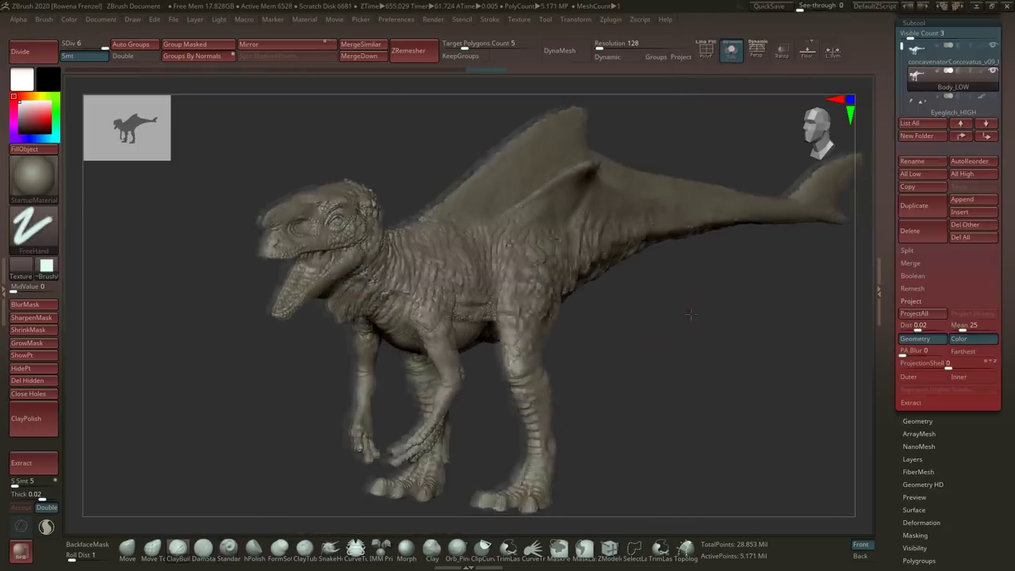
Step: Subdivide the imported low-poly body and project the sculpted detail onto it
left_click_drag(684, 327, 711, 358)
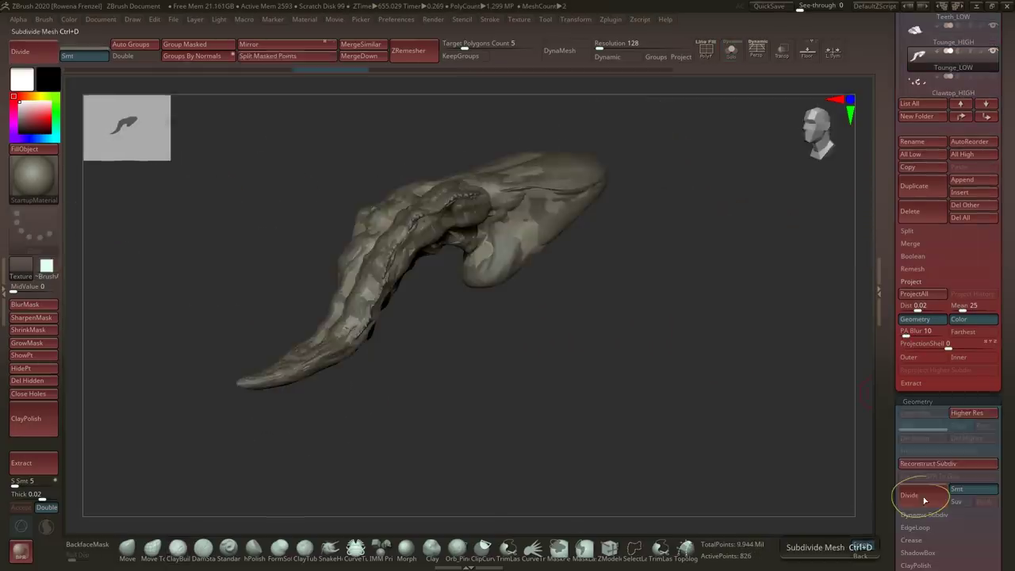
left_click(923, 500)
left_click(916, 294)
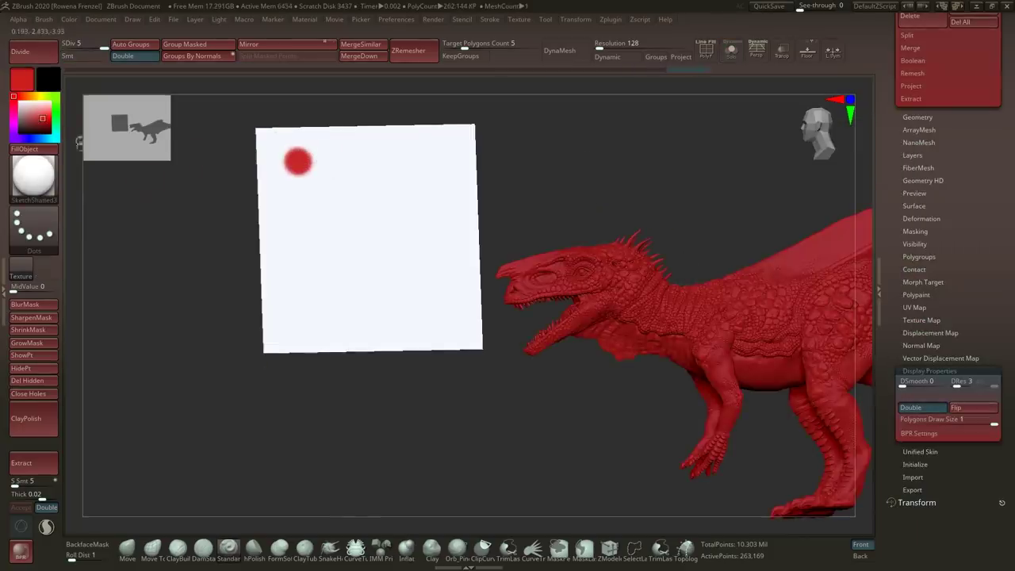
Step: Test pink and blue shades on the dinosaur and dab a dark blue sample on the swatch plane
mouse_move(79, 143)
left_mouse_down()
mouse_move(290, 177)
mouse_move(266, 143)
left_mouse_up()
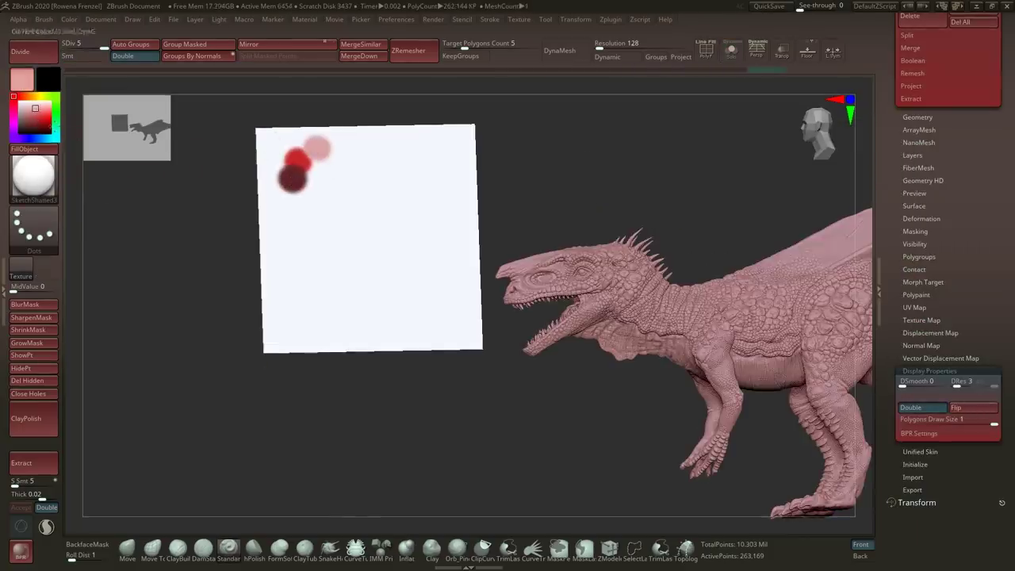
mouse_move(13, 96)
left_mouse_down()
mouse_move(11, 119)
mouse_move(33, 138)
left_mouse_up()
left_click(40, 106)
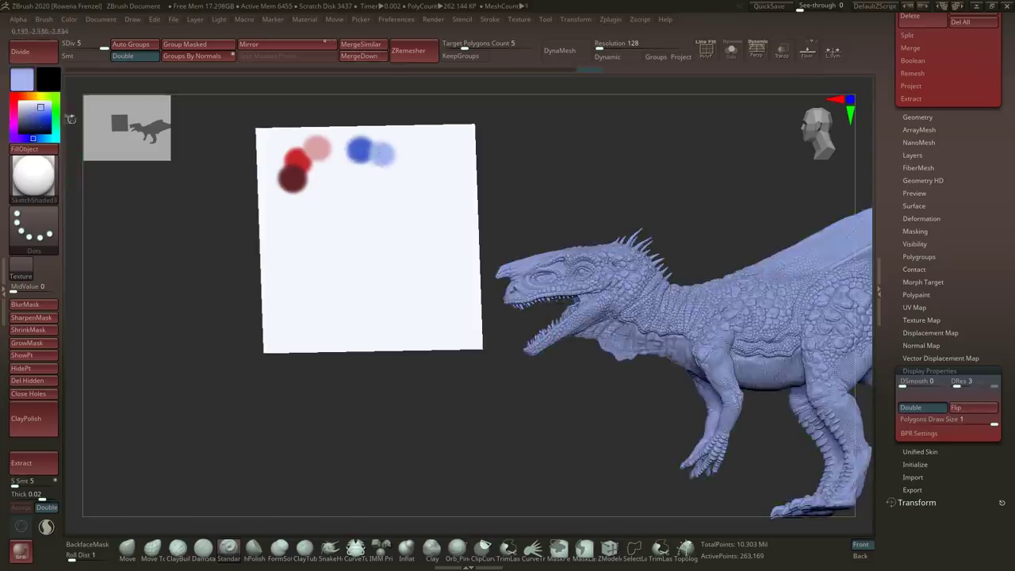
left_click(39, 126)
left_click(362, 171)
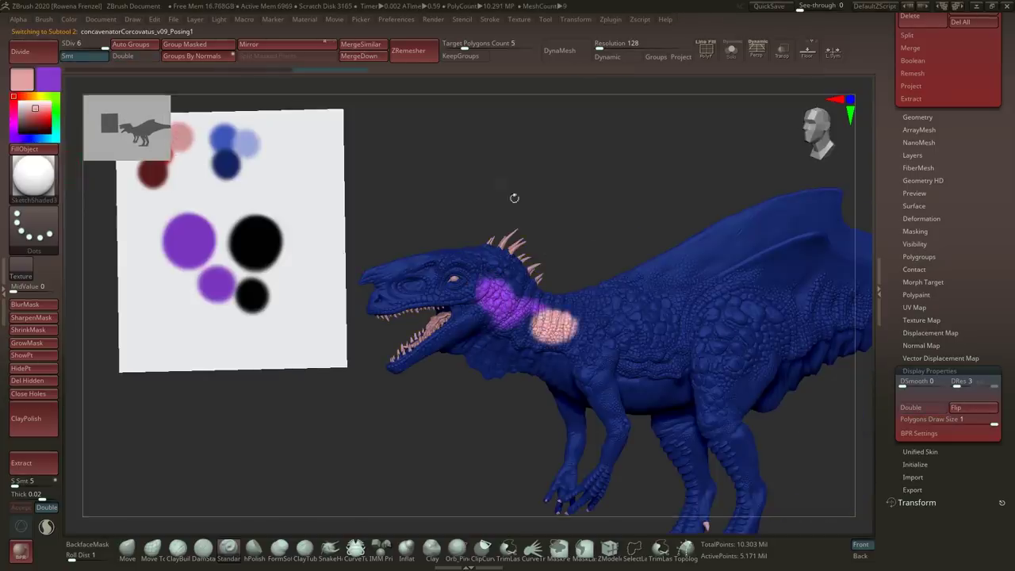
left_click_drag(513, 198, 311, 188)
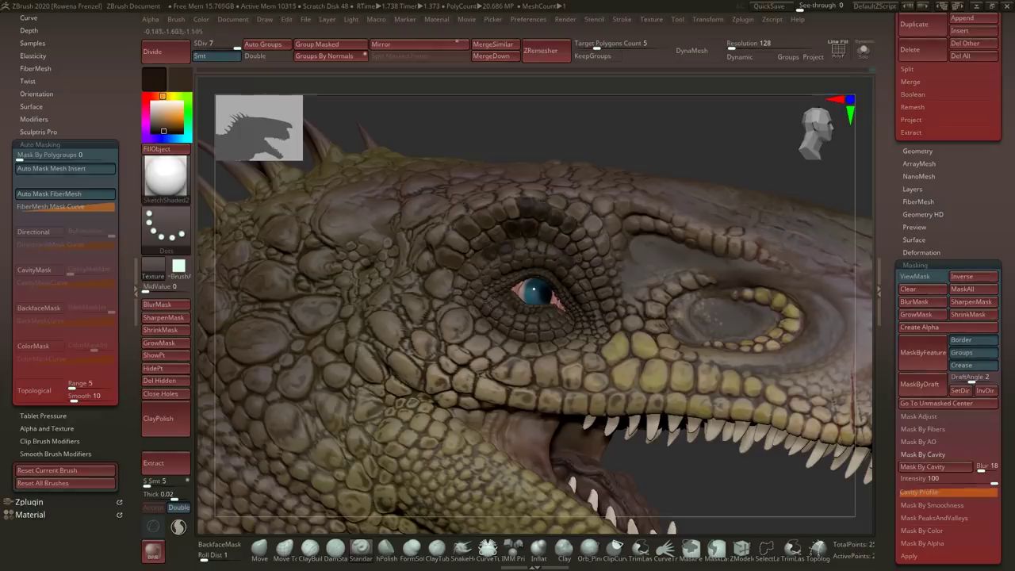
Step: Refine the scales around the dinosaur's eye, lightening a second scale, and check from another angle
right_click_drag(447, 236, 480, 343, "ctrl")
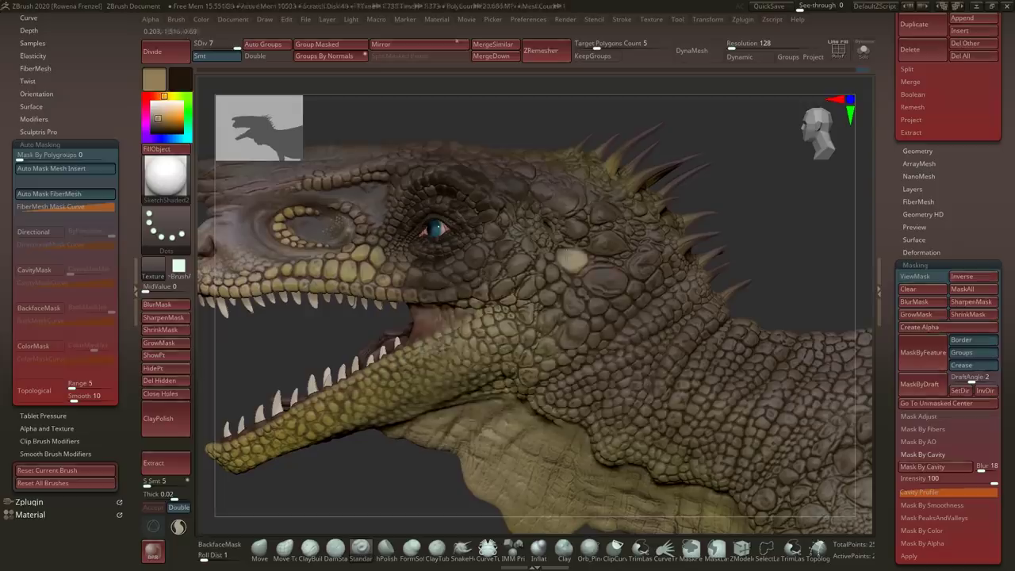
left_click(605, 280)
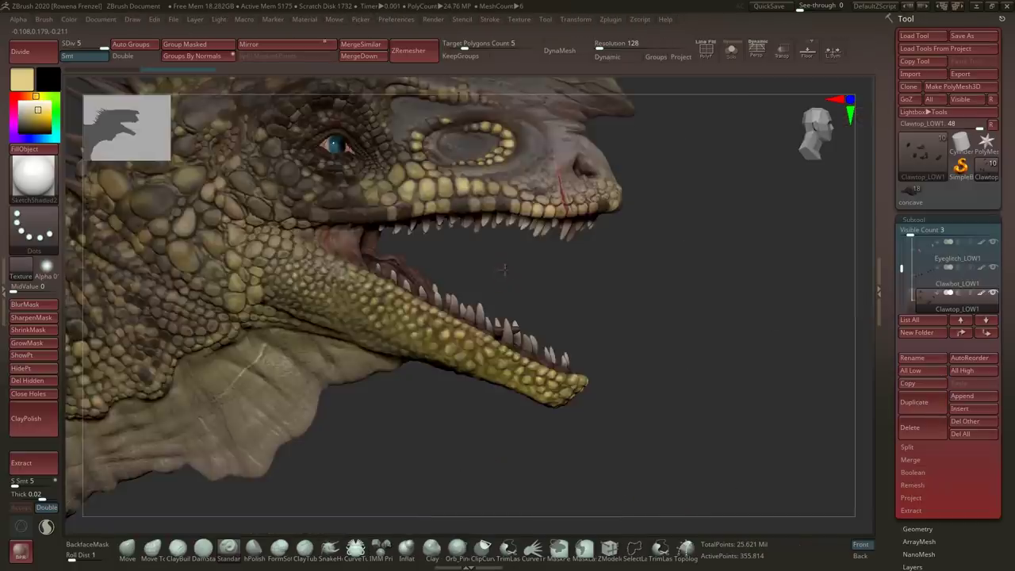
left_click_drag(502, 271, 548, 286)
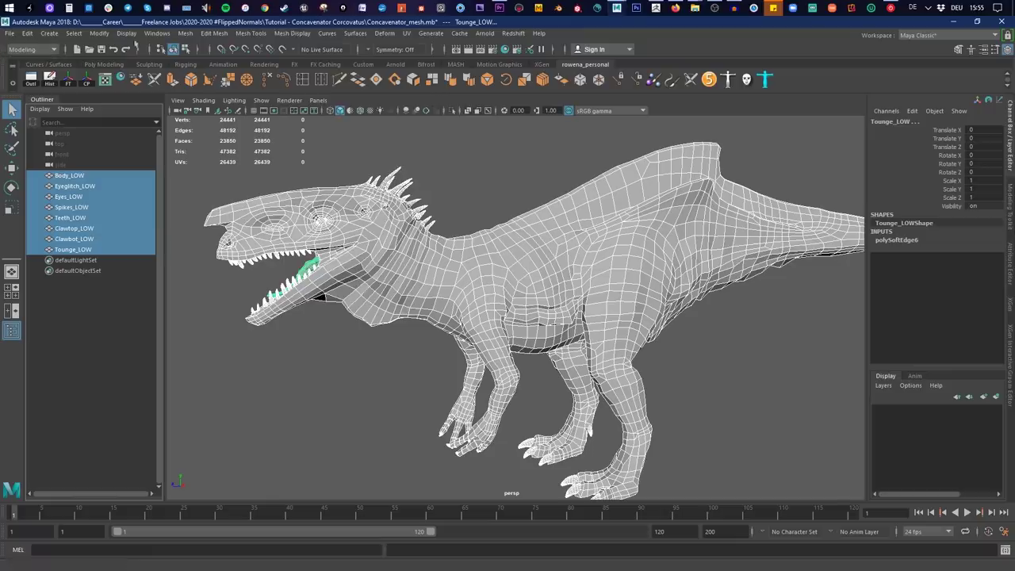
Step: Apply a red material to the dinosaur body and export the selected _LOW meshes as DinoCC_LOW.fbx
left_click(293, 33)
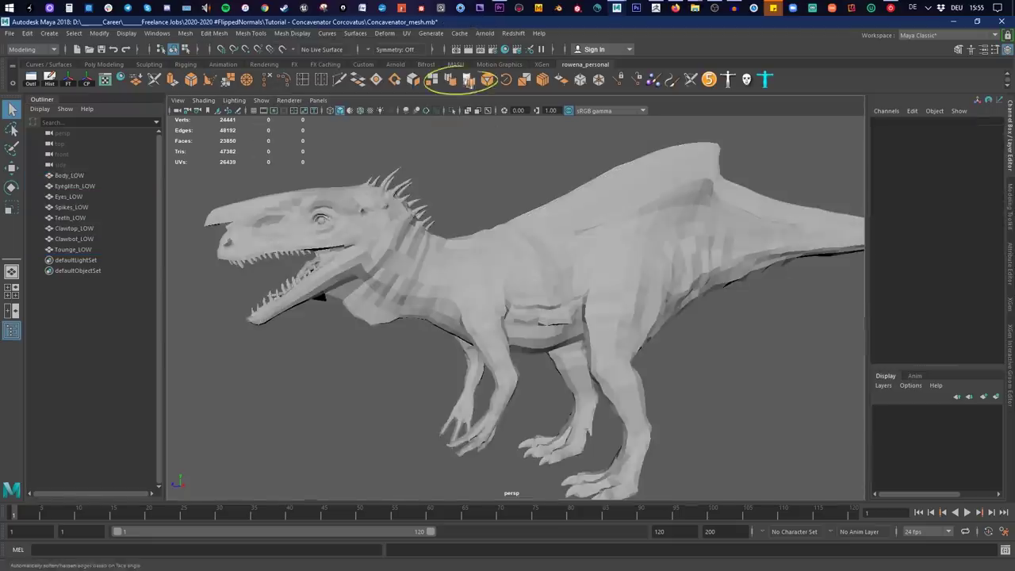
left_click(325, 290)
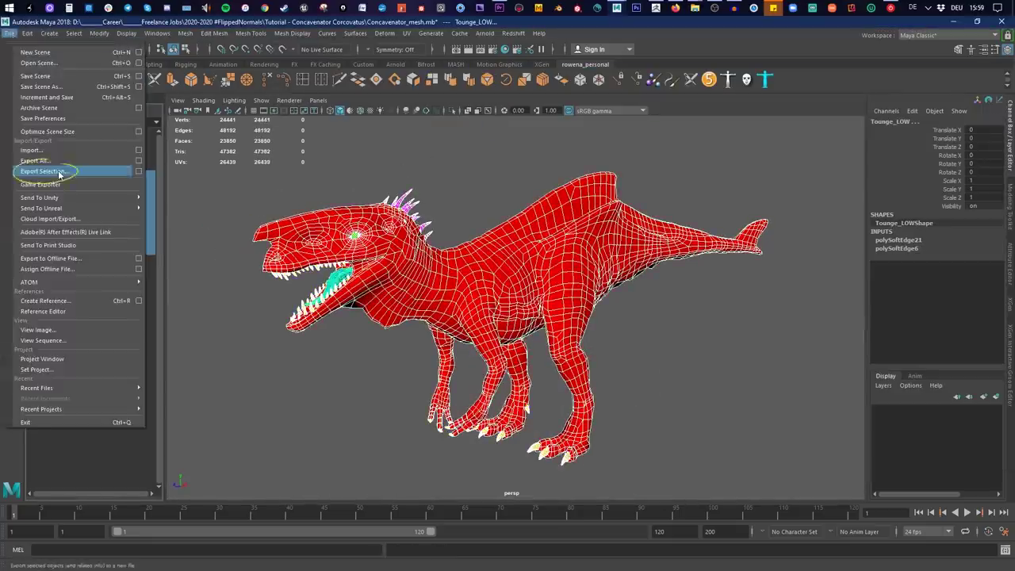
left_click(69, 170)
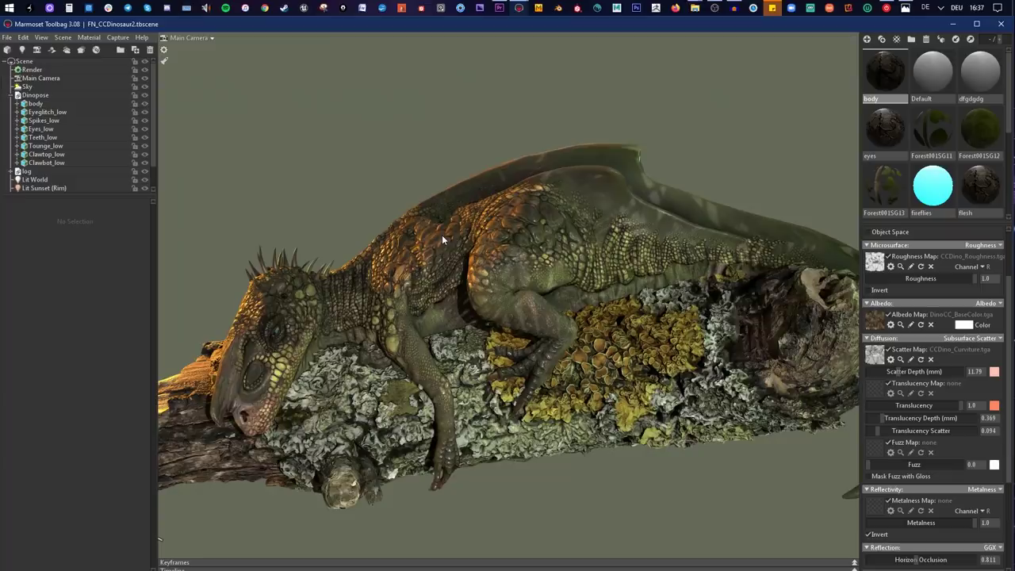
scroll(442, 234, "up", 5)
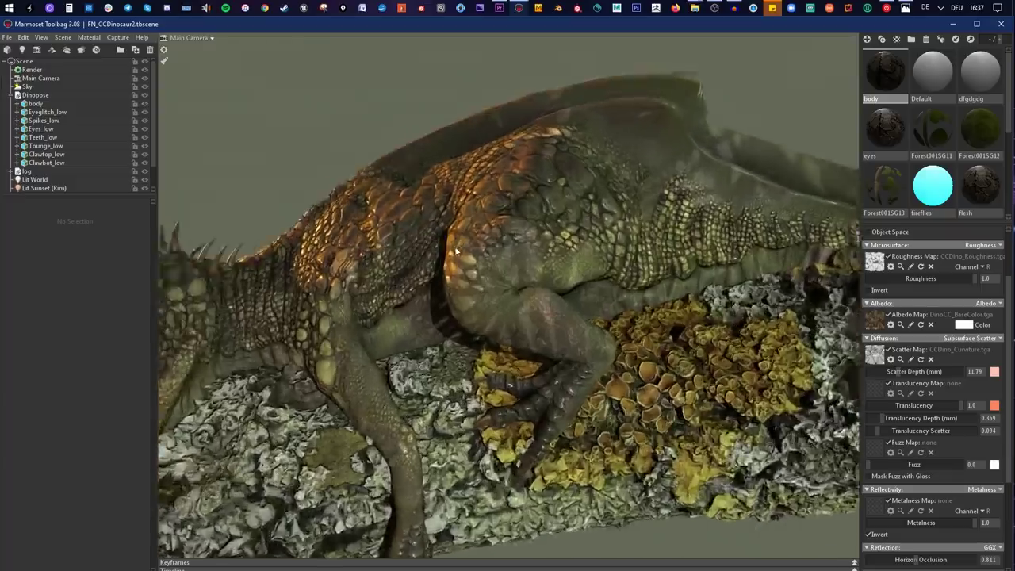
Step: Lower the body material's Metalness to 0.232 and orbit around the dinosaur
scroll(521, 238, "up", 5)
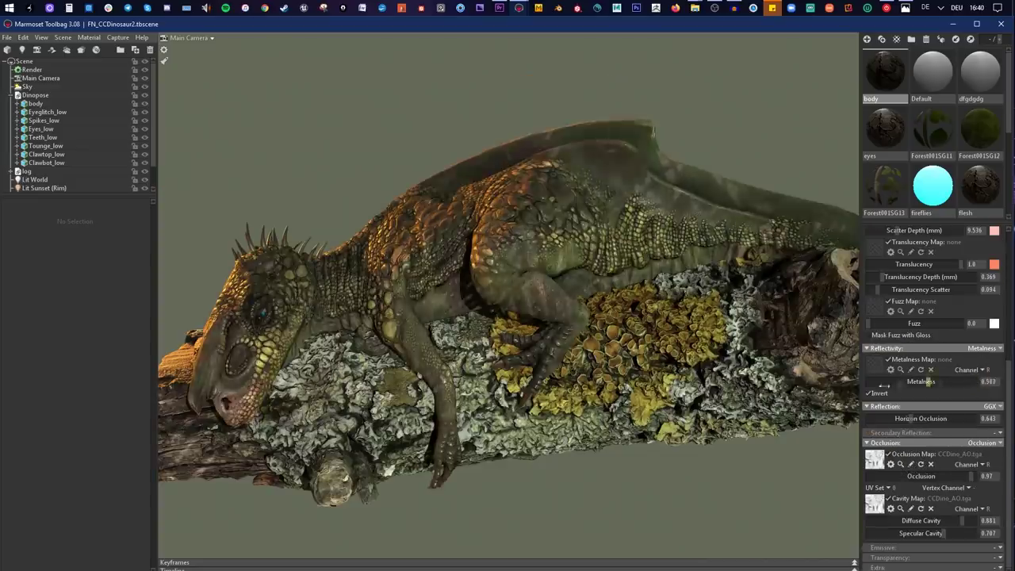
left_click_drag(920, 382, 894, 381)
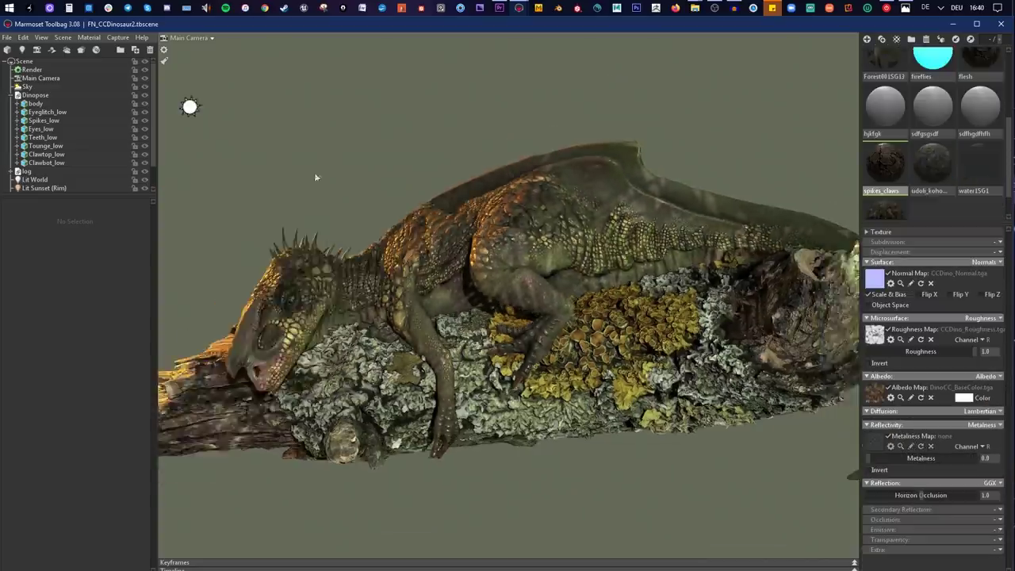
left_click_drag(315, 174, 397, 191)
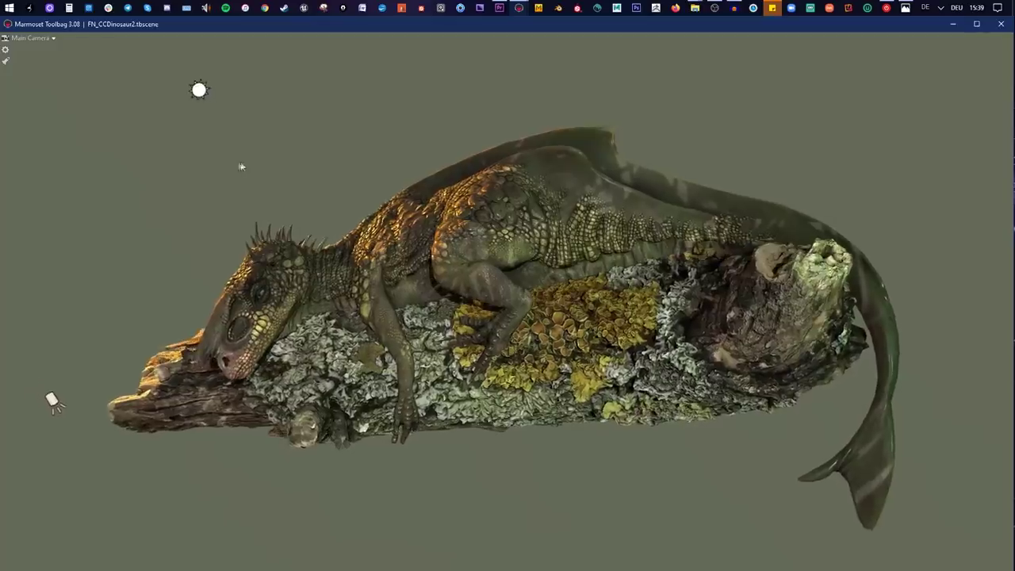
mouse_move(242, 167)
left_mouse_down()
mouse_move(278, 161)
mouse_move(220, 160)
mouse_move(211, 175)
mouse_move(243, 185)
left_mouse_up()
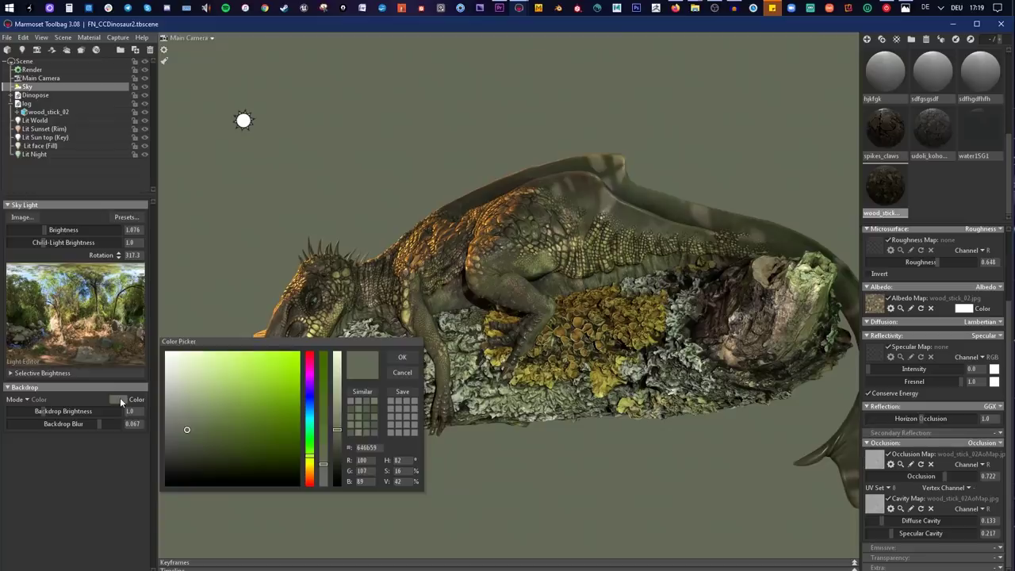
Step: Tint the backdrop green, switch it to Blurred Sky, raise the blur and rotate the sky light
mouse_move(186, 431)
left_mouse_down()
mouse_move(228, 415)
mouse_move(197, 442)
mouse_move(201, 431)
left_mouse_up()
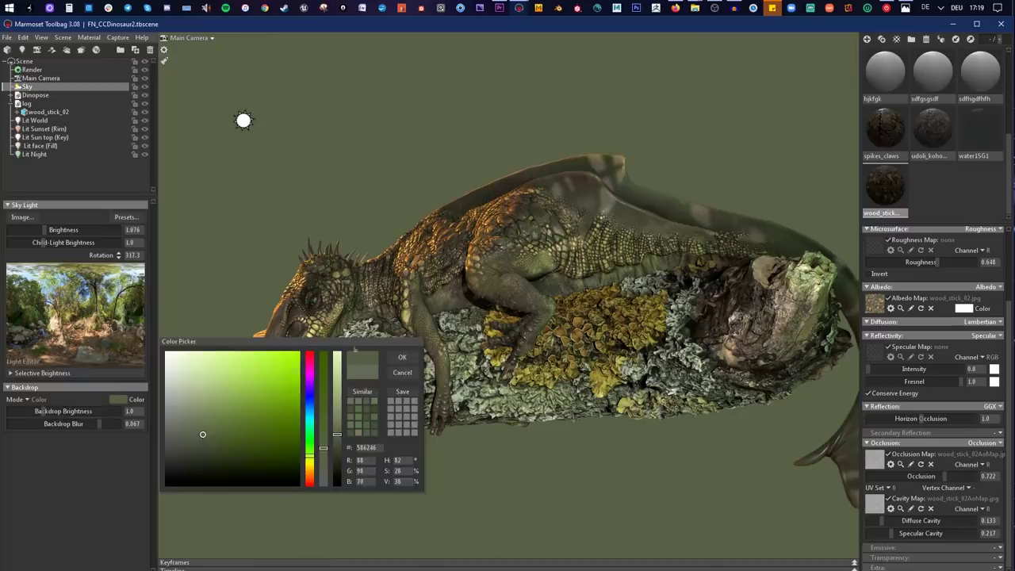
left_click(402, 357)
left_click(35, 399)
left_click(46, 413)
left_click(35, 399)
left_click(43, 423)
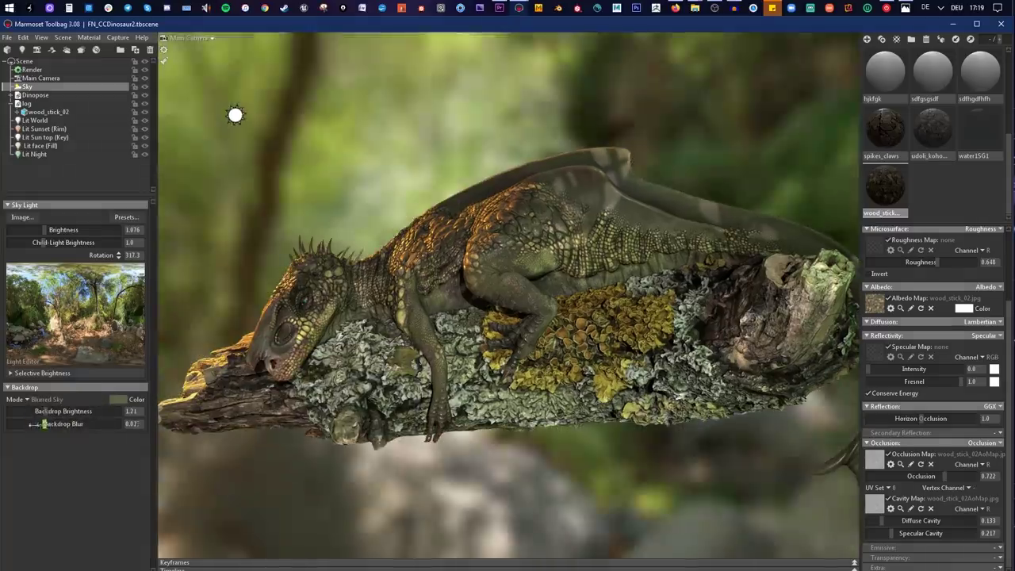
left_click_drag(45, 424, 84, 423)
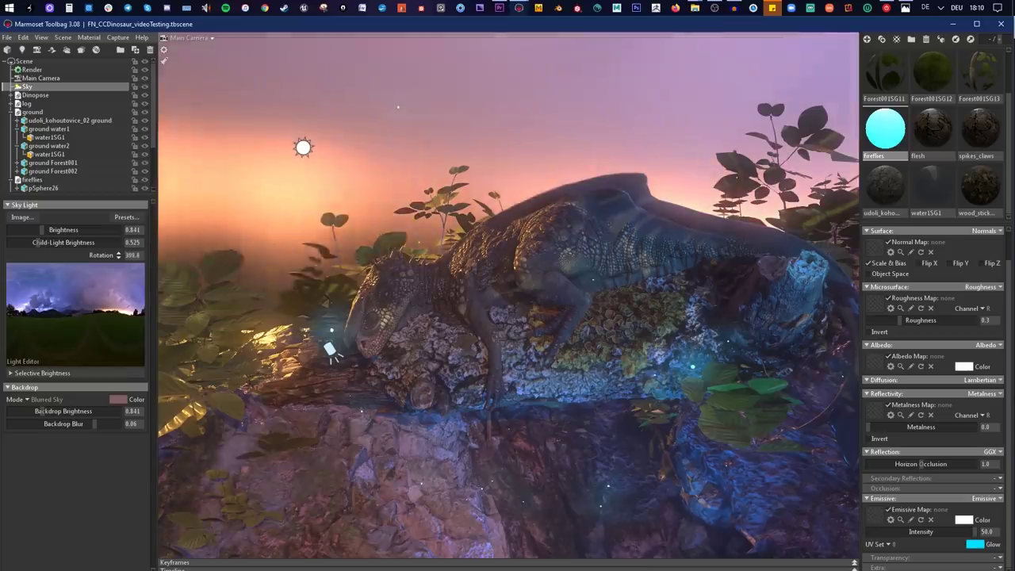
left_click_drag(101, 254, 123, 254)
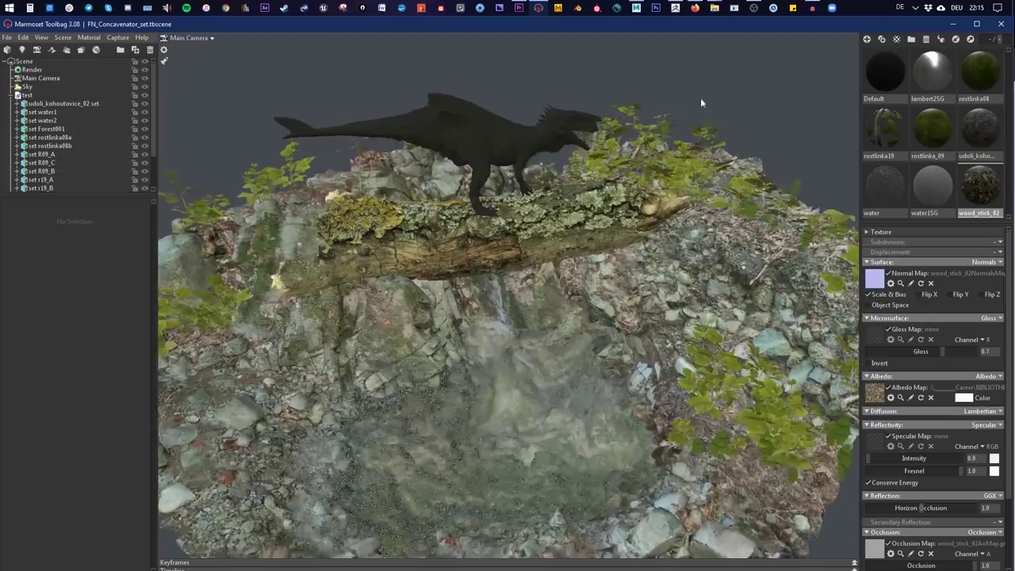
Step: Orbit the rock-set scene and select the dark untextured dinosaur mesh
left_click_drag(700, 98, 508, 151)
scroll(505, 151, "up", 5)
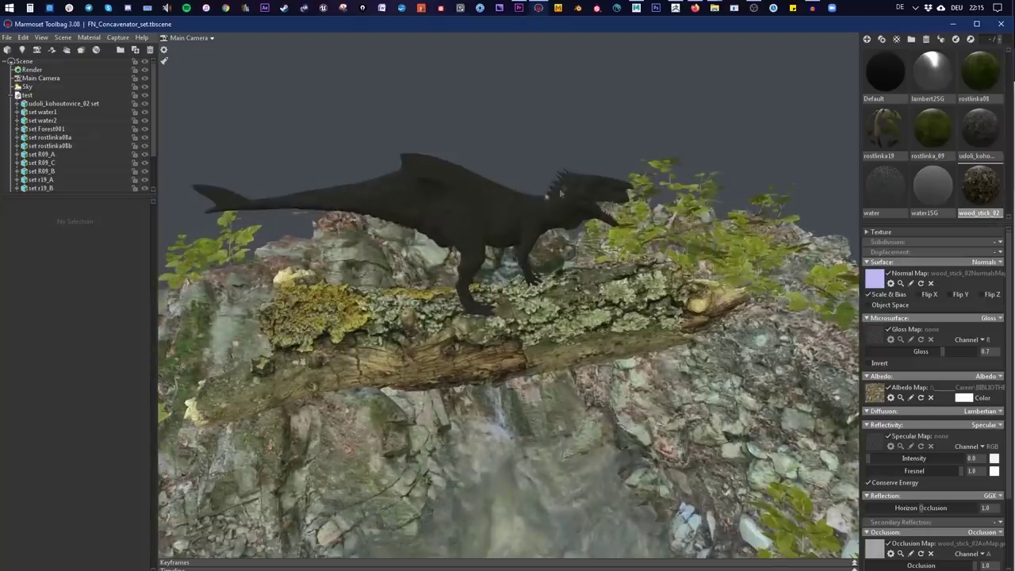
left_click(514, 227)
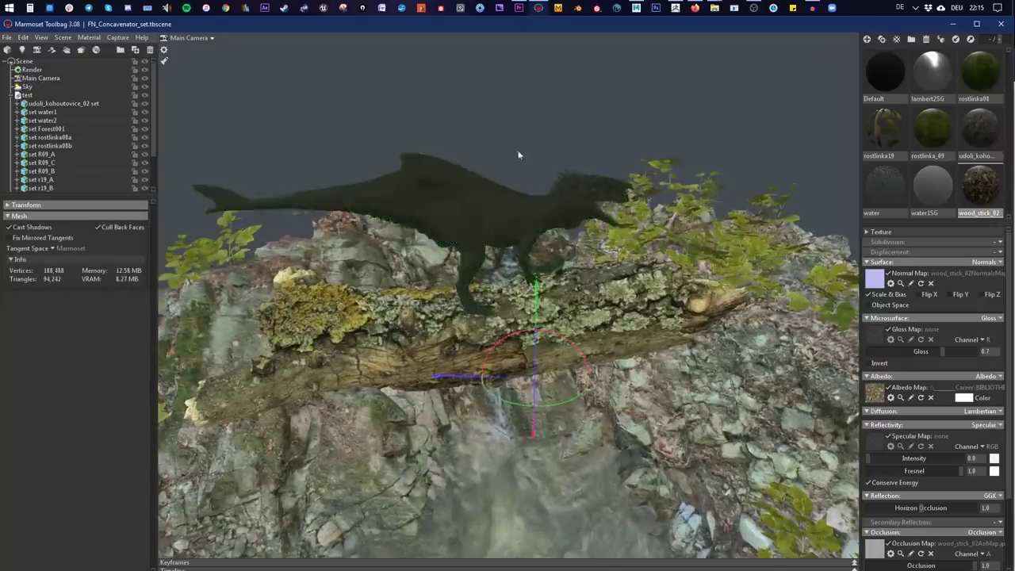
left_click_drag(519, 154, 511, 140)
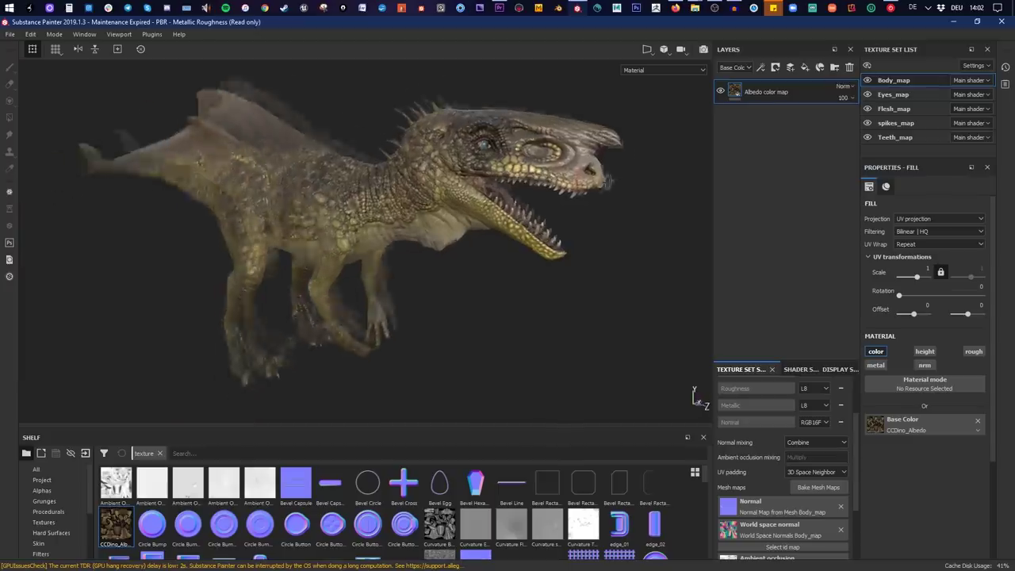
Step: Widen the 3D view and display only the Roughness channel
mouse_move(647, 169)
left_mouse_down("alt")
mouse_move(633, 187)
mouse_move(392, 170)
mouse_move(655, 169)
left_mouse_up("alt")
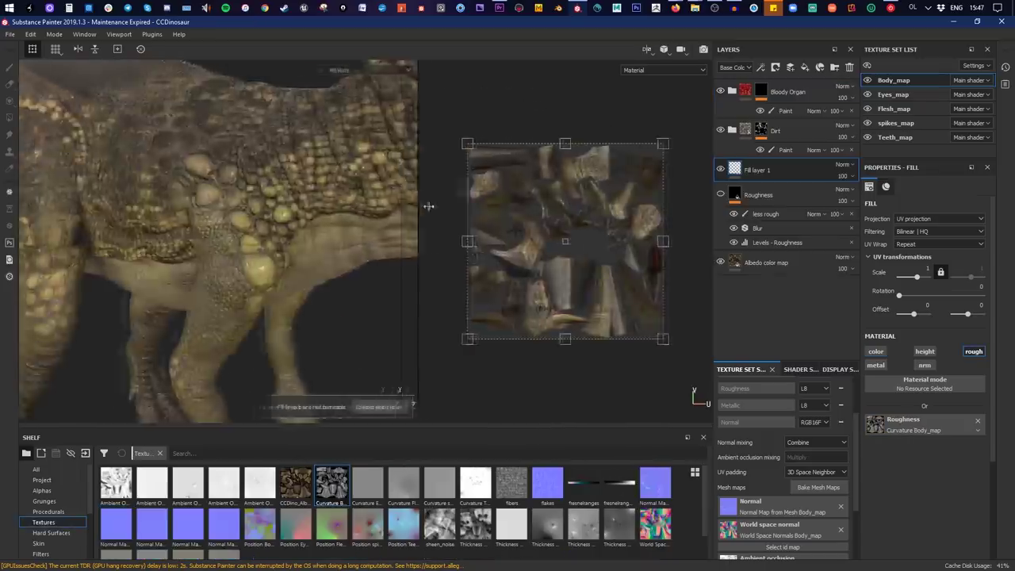
left_click_drag(421, 207, 519, 213)
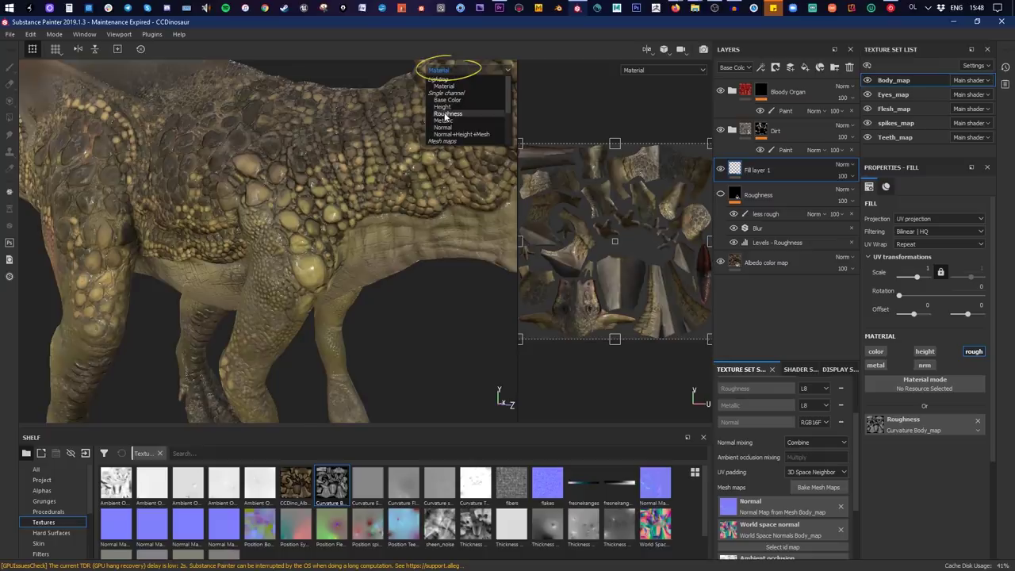
left_click(447, 114)
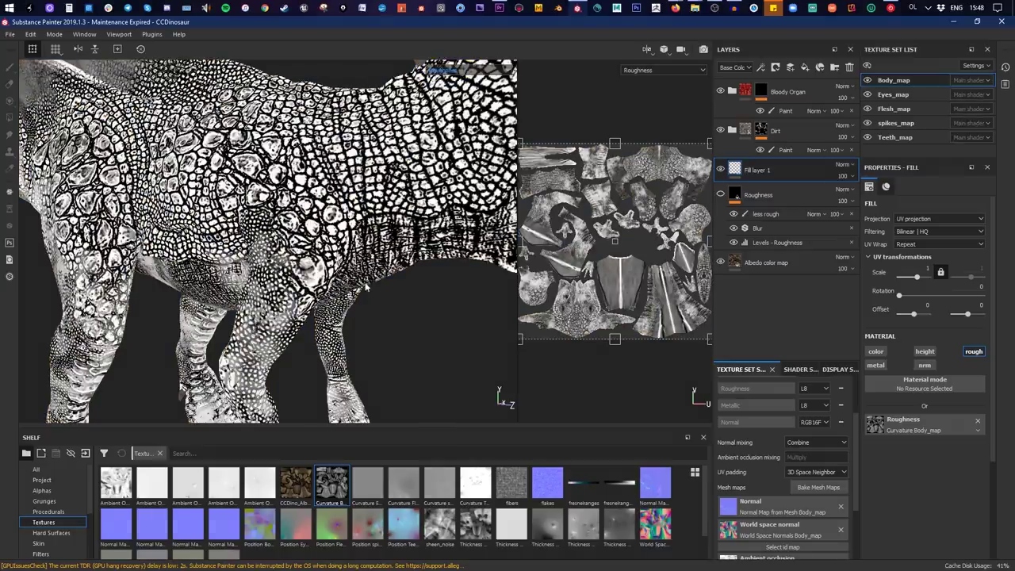
Step: Rotate the environment lighting and add the Bloody Organ smart material layer to the body
mouse_move(456, 293)
left_mouse_down("alt")
mouse_move(403, 288)
mouse_move(386, 320)
left_mouse_up("alt")
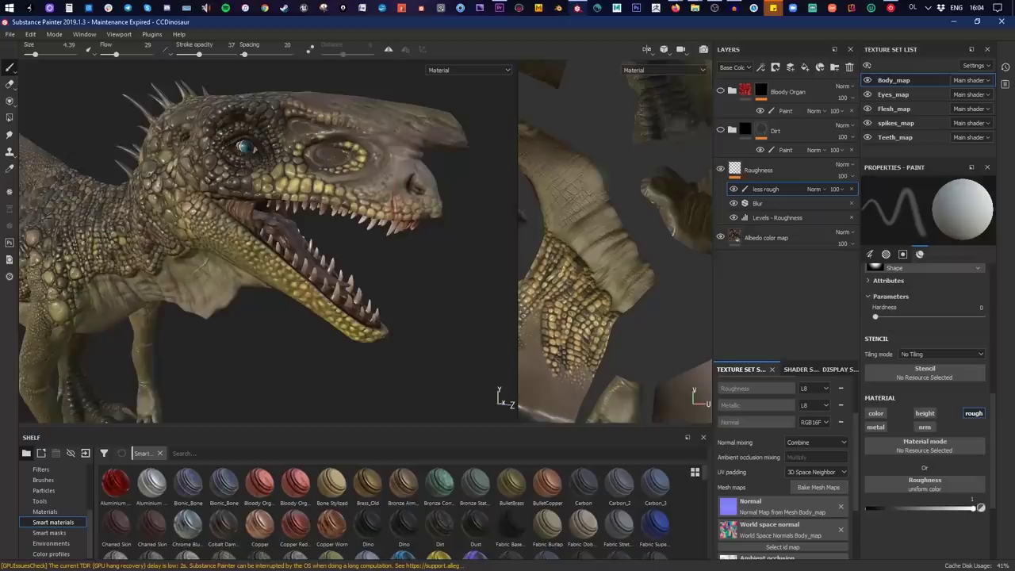
mouse_move(489, 255)
left_mouse_down("alt")
mouse_move(441, 295)
mouse_move(441, 251)
left_mouse_up("alt")
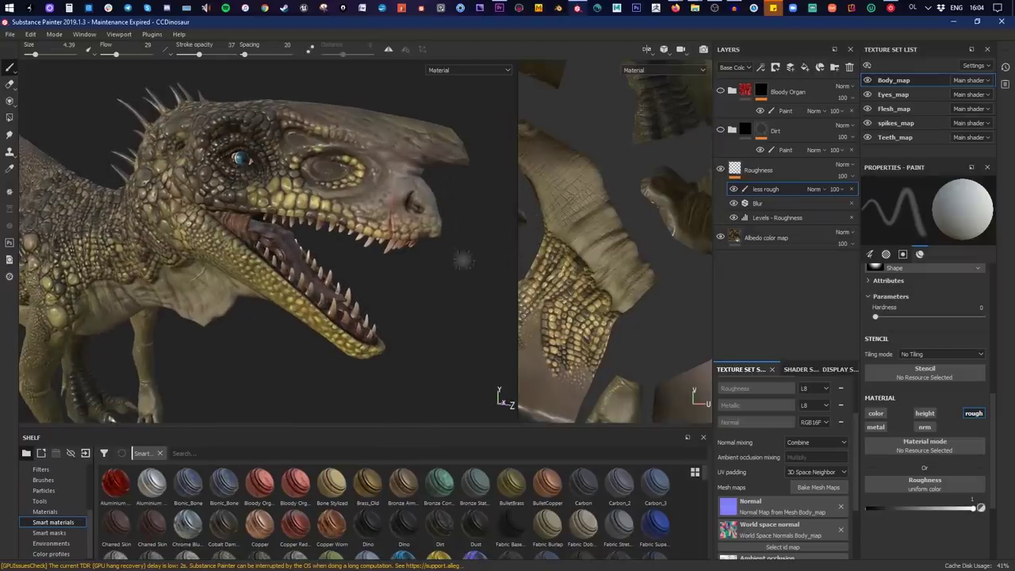
right_click_drag(463, 260, 466, 263, "shift")
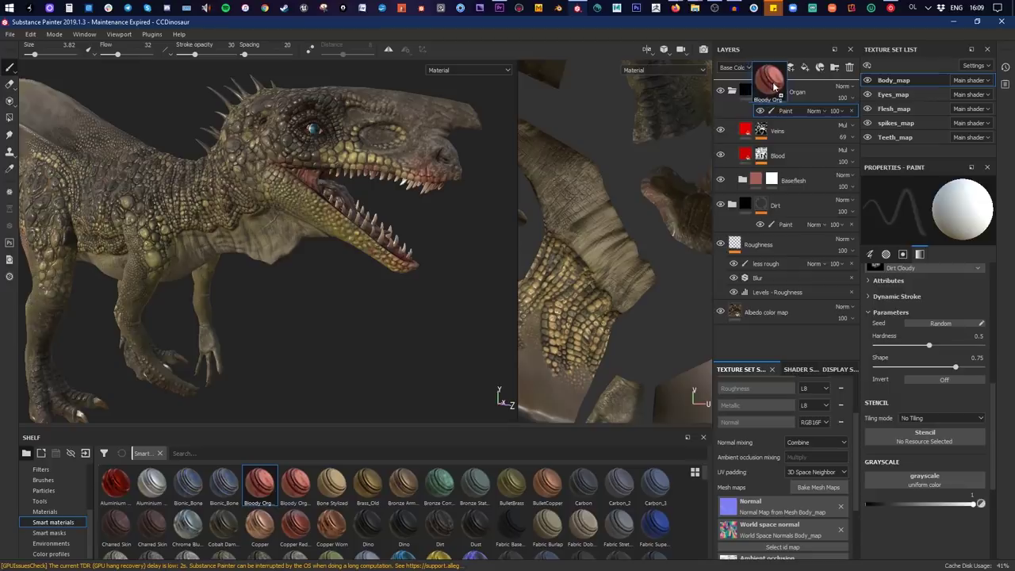
left_click_drag(774, 87, 775, 87)
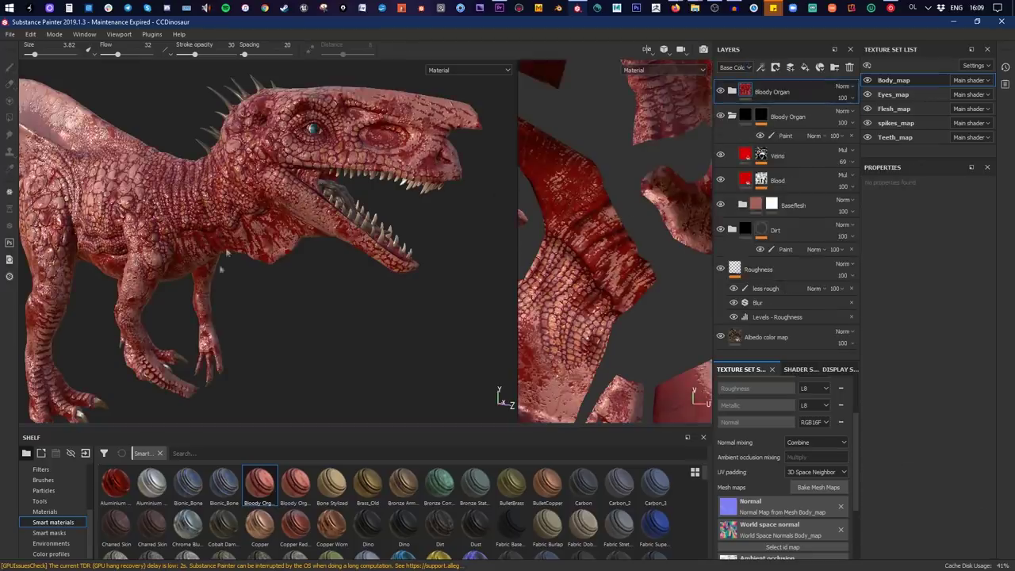
left_click_drag(326, 336, 383, 342, "alt")
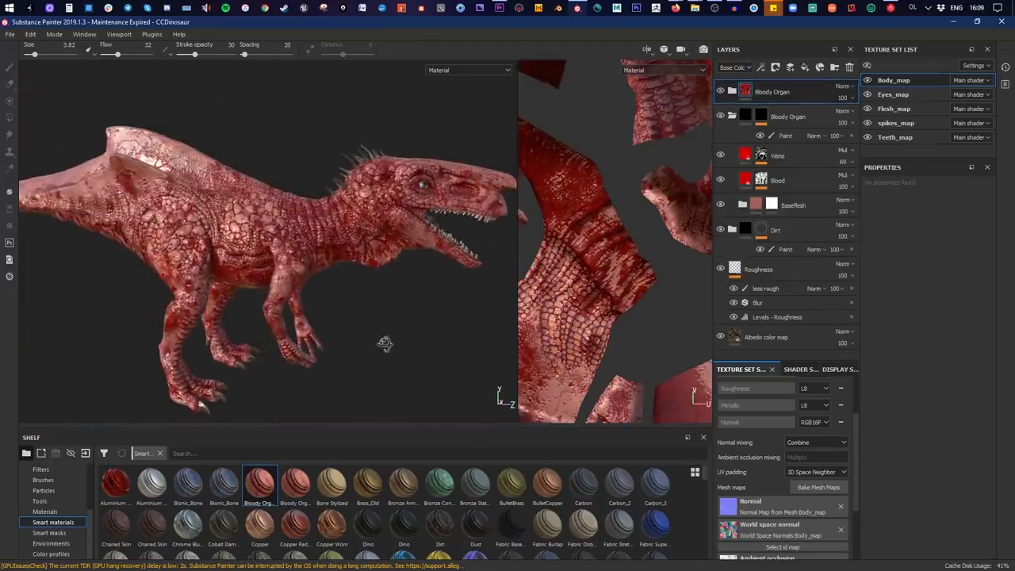